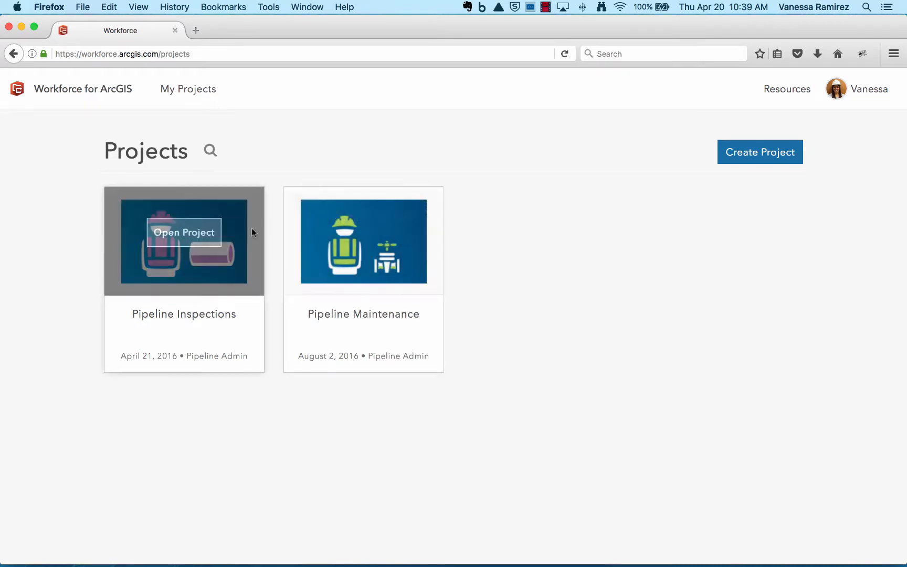
Open the Pipeline Inspections project and turn off clustering on its map.
{"action": "mouse_move", "coordinate": [370, 235]}
{"action": "mouse_move", "coordinate": [186, 246]}
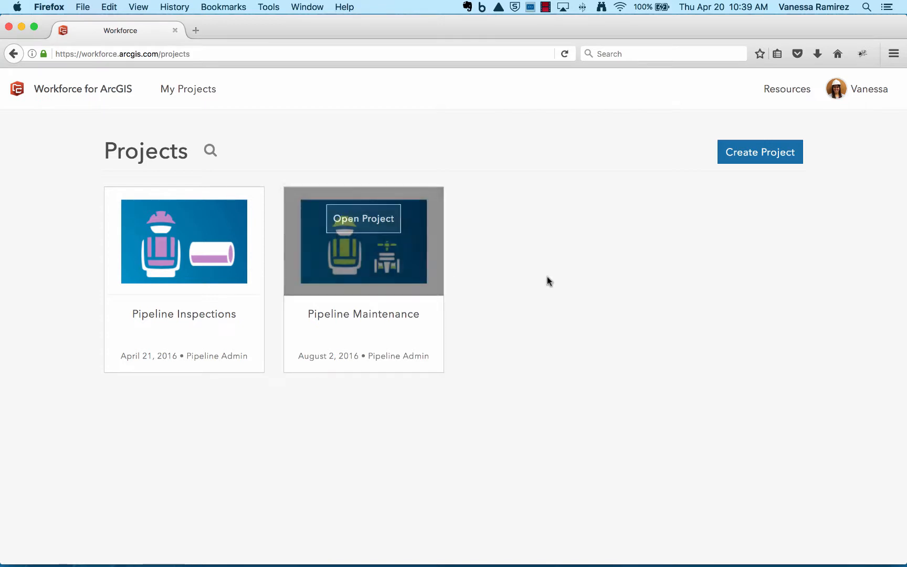
{"action": "mouse_move", "coordinate": [242, 262]}
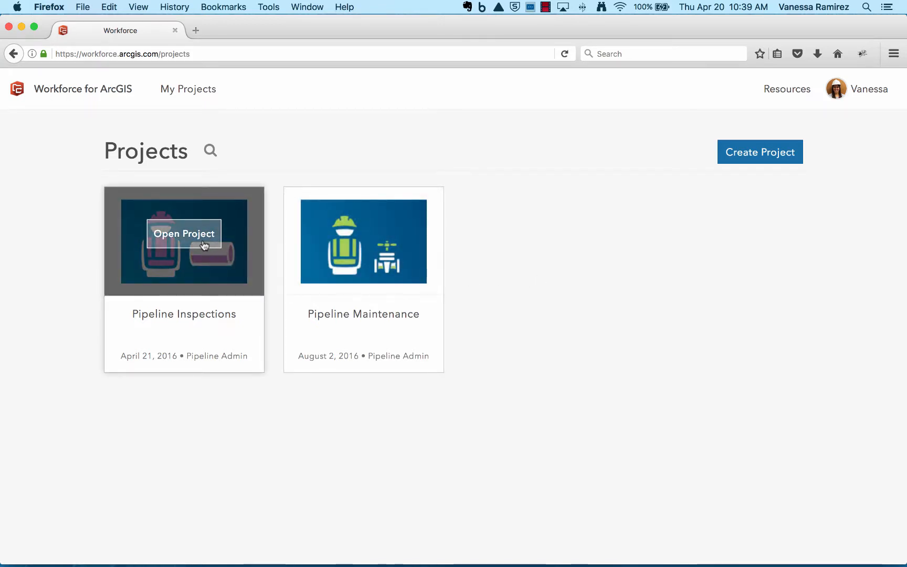
{"action": "left_click", "coordinate": [199, 239]}
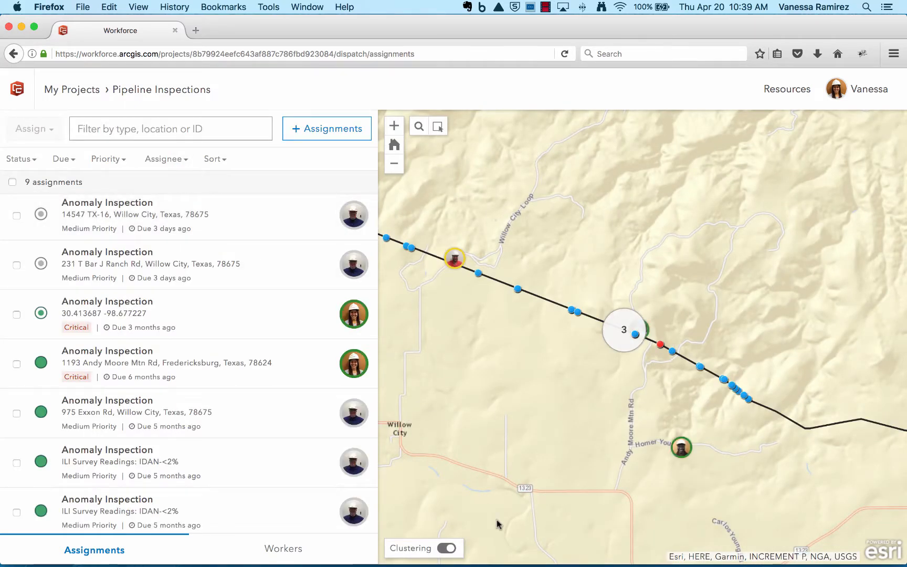
{"action": "left_click", "coordinate": [449, 548]}
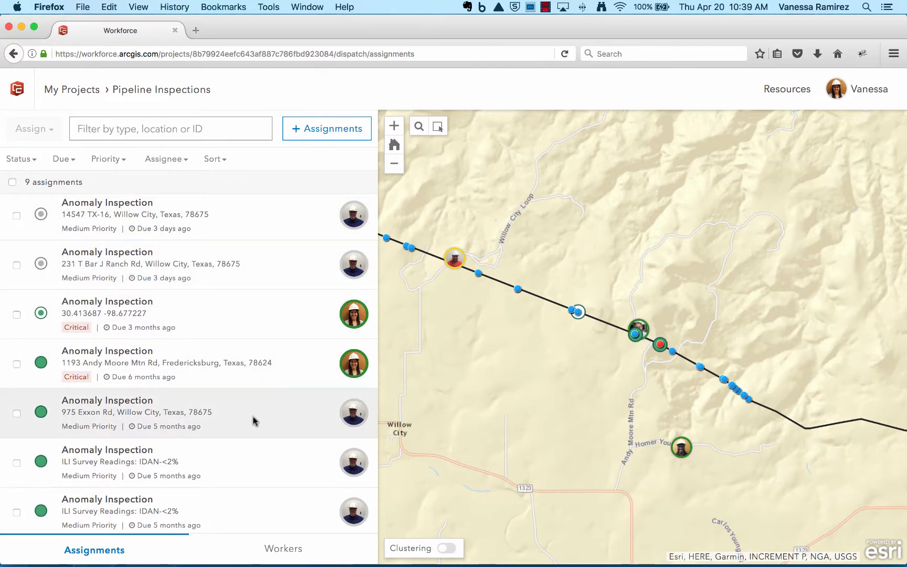
Look at the details of the worker near Homer Young Rd, and return the map to its home extent.
{"action": "left_click", "coordinate": [682, 448]}
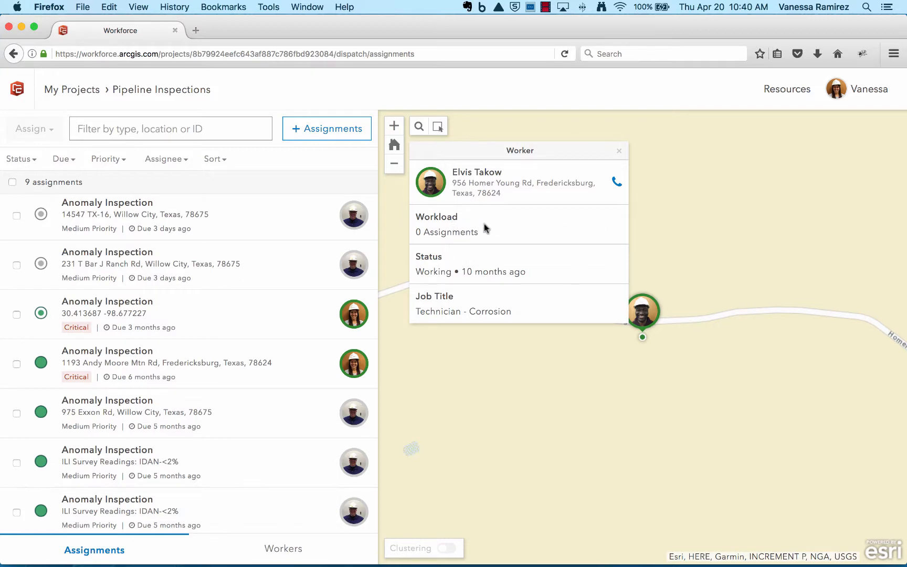
{"action": "left_click", "coordinate": [620, 152]}
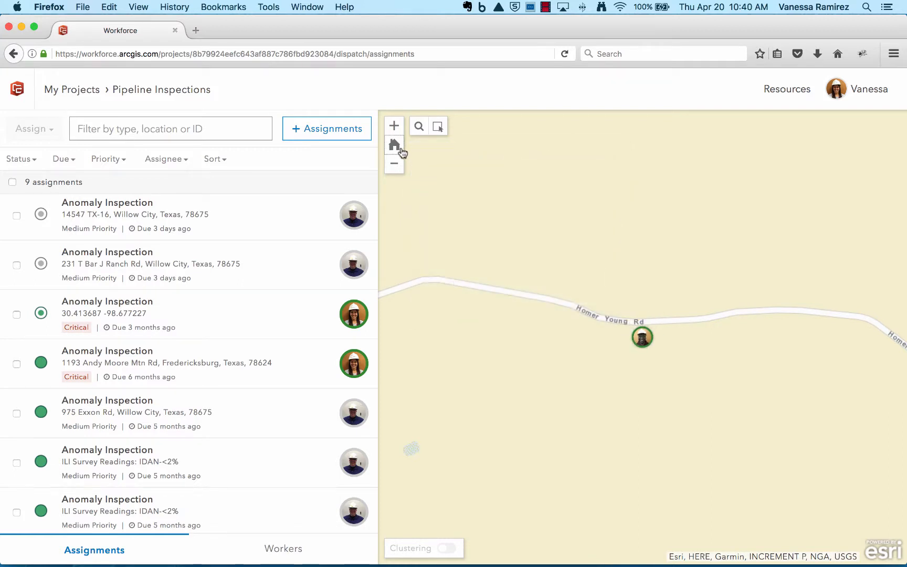
{"action": "left_click", "coordinate": [397, 147]}
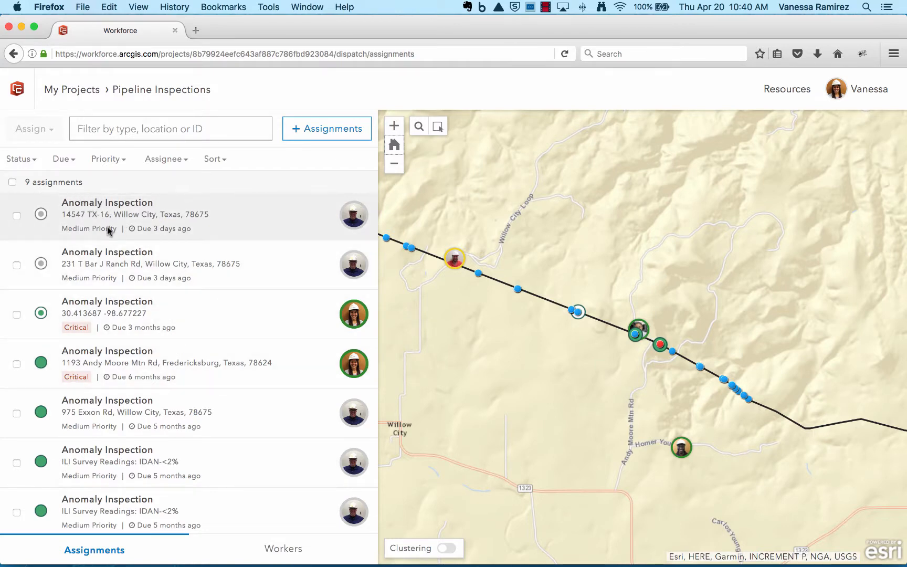
Review the project's workers with their statuses and workloads, and return to the assignments list.
{"action": "left_click", "coordinate": [273, 551]}
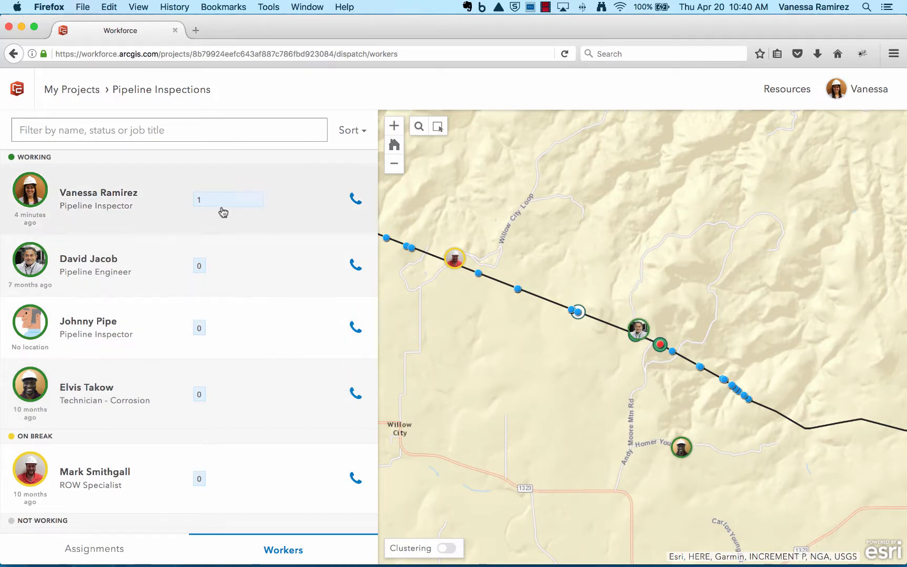
{"action": "scroll", "coordinate": [228, 329], "scroll_direction": "down", "scroll_amount": 1}
{"action": "scroll", "coordinate": [194, 439], "scroll_direction": "down", "scroll_amount": 5}
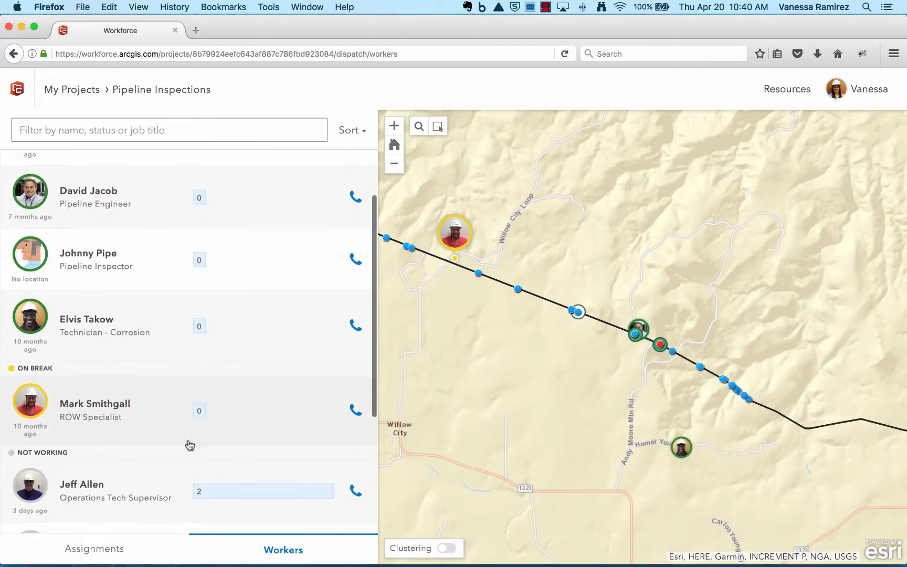
{"action": "scroll", "coordinate": [183, 439], "scroll_direction": "up", "scroll_amount": 6}
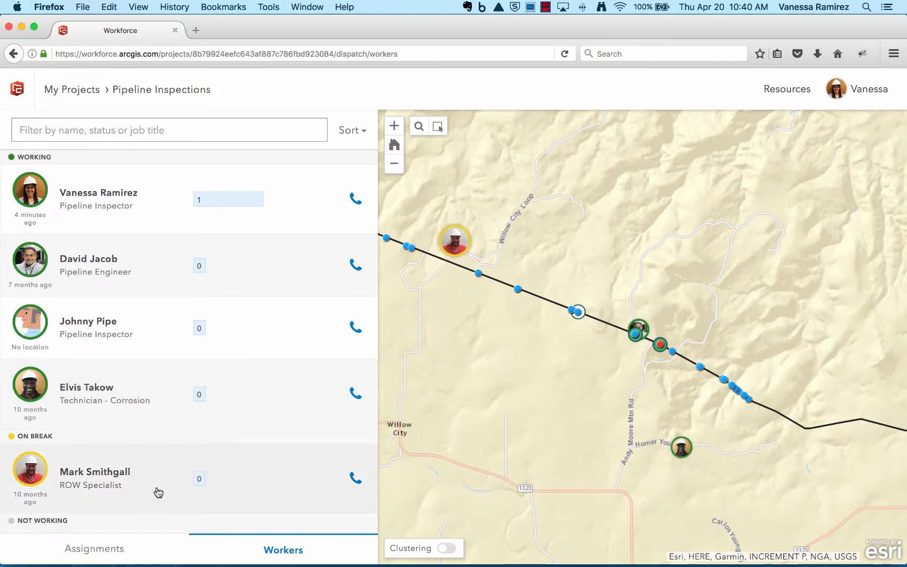
{"action": "left_click", "coordinate": [112, 548]}
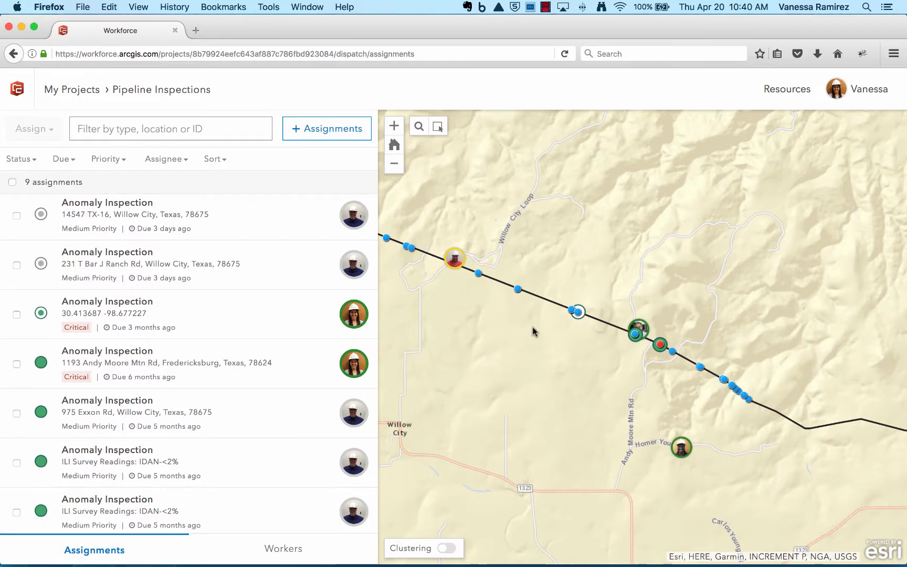
Start a new assignment of type Anomaly Inspection for the pair of anomaly points between Willow City Loop and Andy Moore Mtn Rd.
{"action": "left_click_drag", "start_coordinate": [509, 279], "coordinate": [534, 315]}
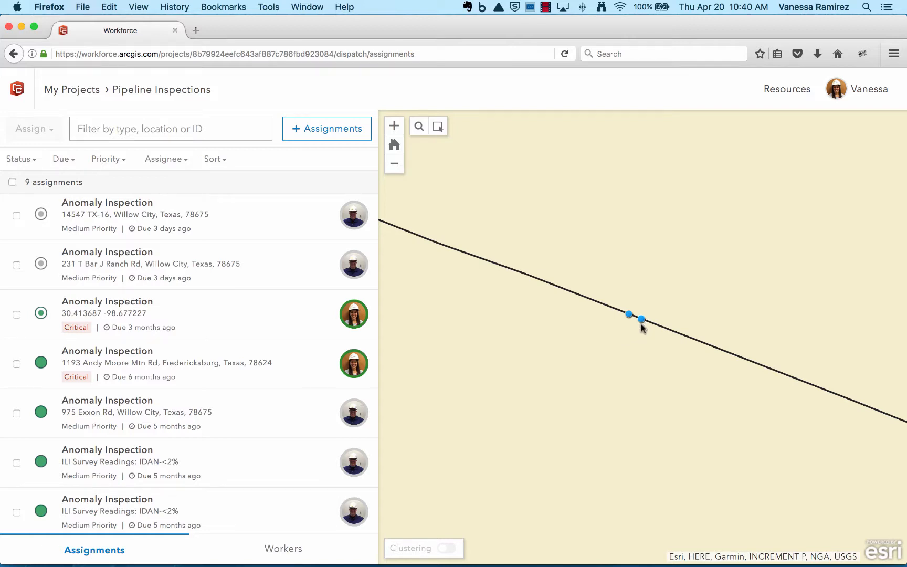
{"action": "left_click", "coordinate": [325, 137]}
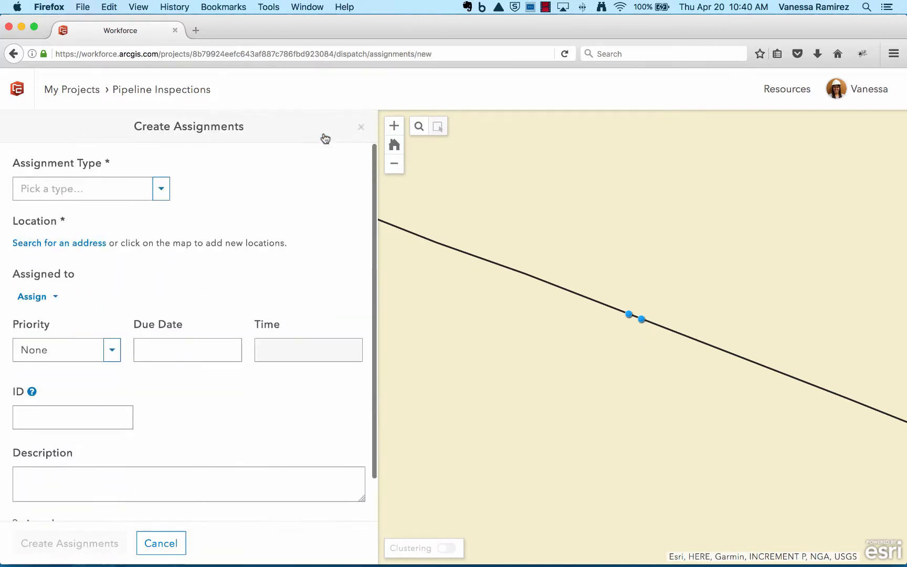
{"action": "left_click", "coordinate": [162, 190]}
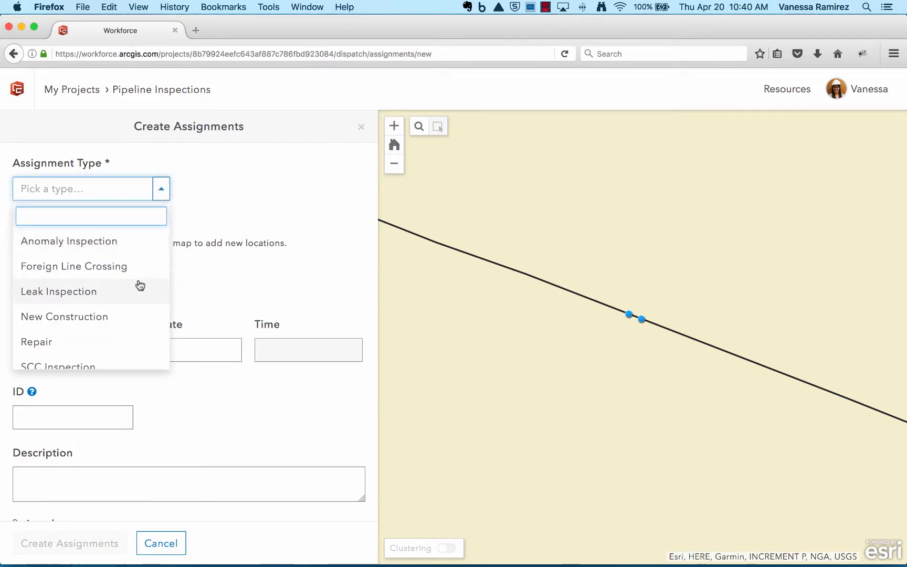
{"action": "scroll", "coordinate": [140, 286], "scroll_direction": "down", "scroll_amount": 1}
{"action": "scroll", "coordinate": [140, 286], "scroll_direction": "up", "scroll_amount": 1}
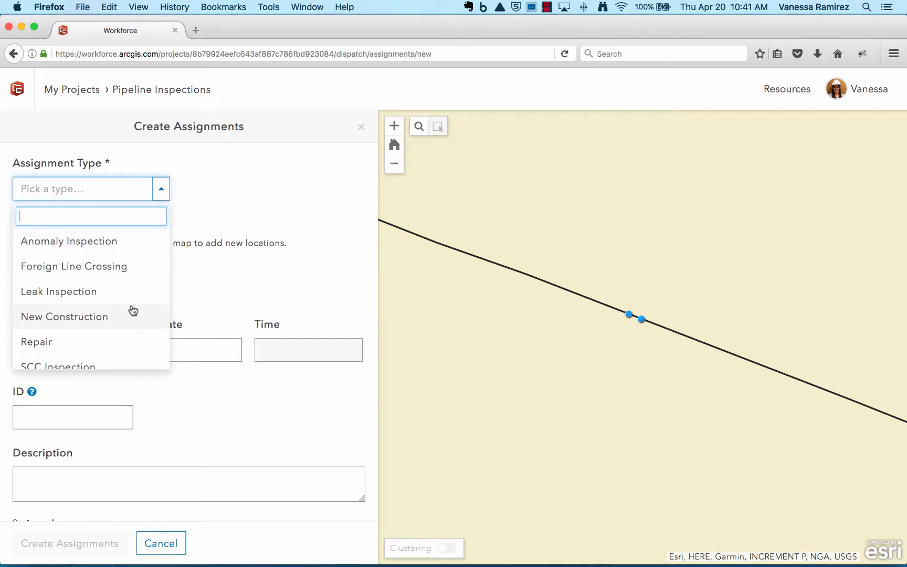
{"action": "left_click", "coordinate": [105, 246]}
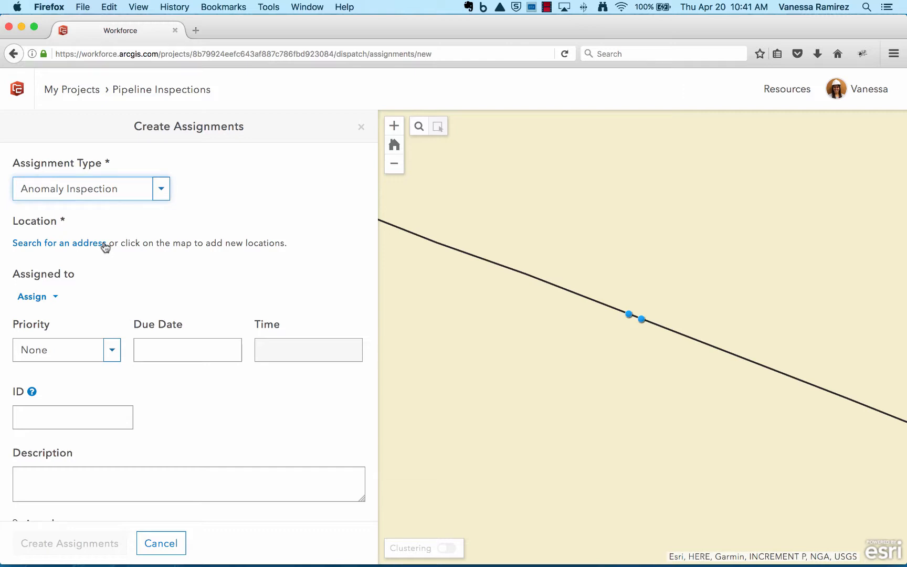
Set the assignment's location to the more easterly of the two anomaly points on the pipeline, leaving its coordinates unedited.
{"action": "left_click", "coordinate": [641, 320]}
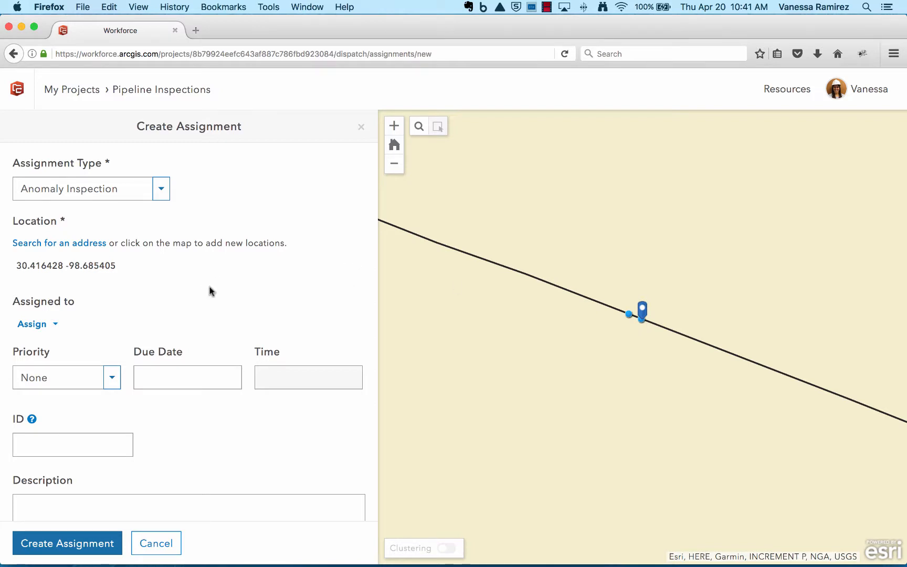
{"action": "left_click", "coordinate": [338, 265]}
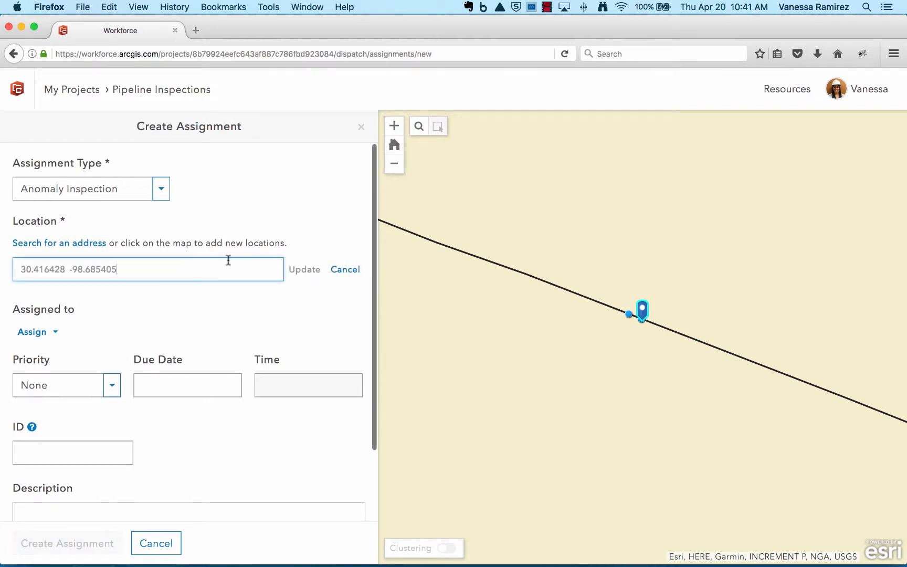
{"action": "left_click", "coordinate": [349, 270]}
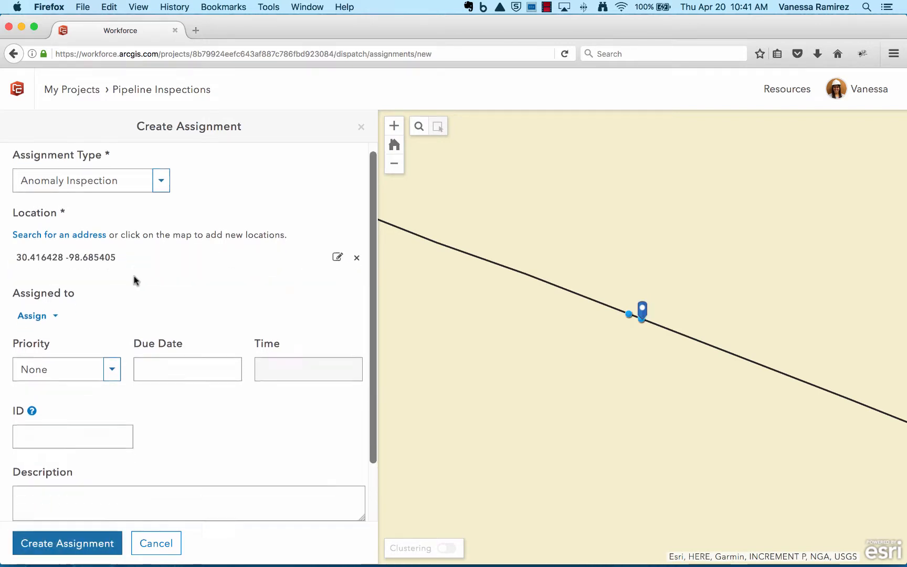
Assign the inspection to the first worker listed as Working.
{"action": "scroll", "coordinate": [135, 280], "scroll_direction": "down", "scroll_amount": 3}
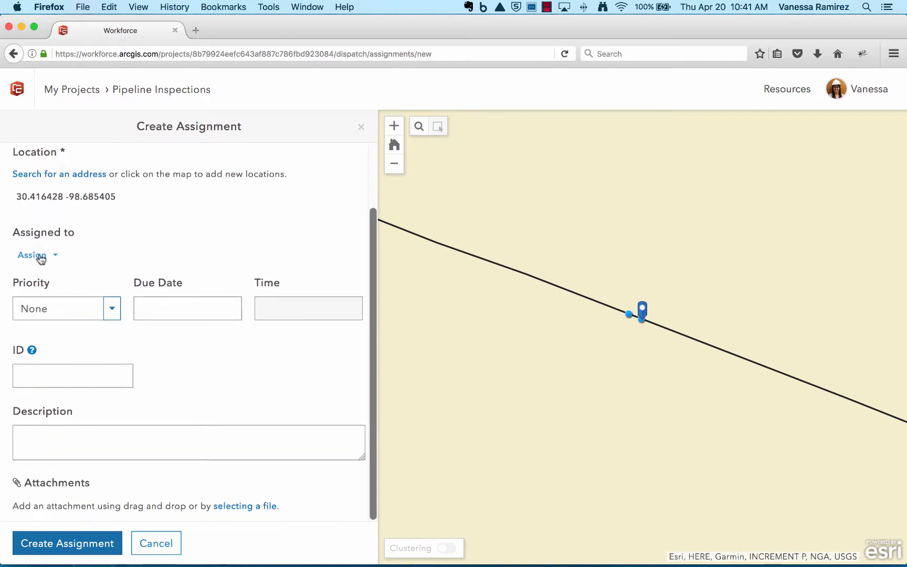
{"action": "left_click", "coordinate": [40, 256]}
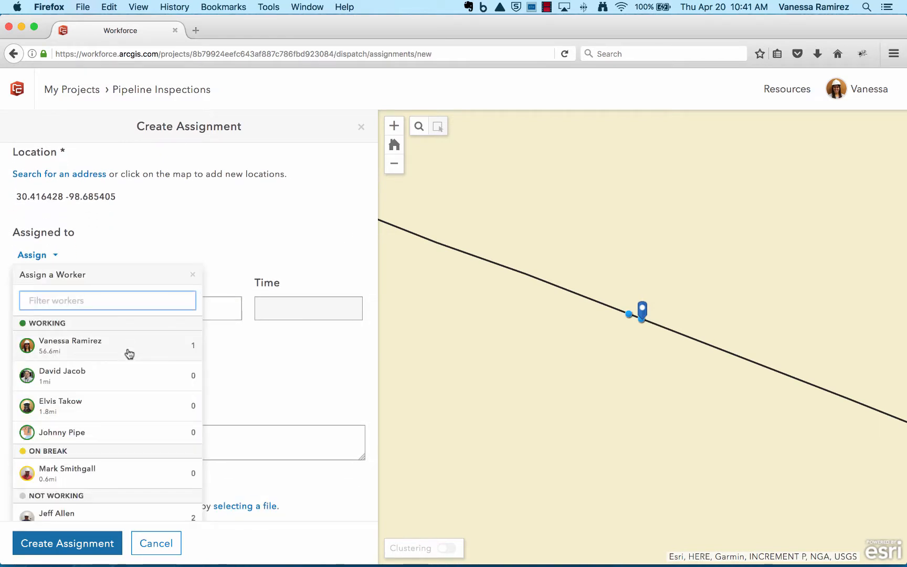
{"action": "scroll", "coordinate": [129, 354], "scroll_direction": "down", "scroll_amount": 1}
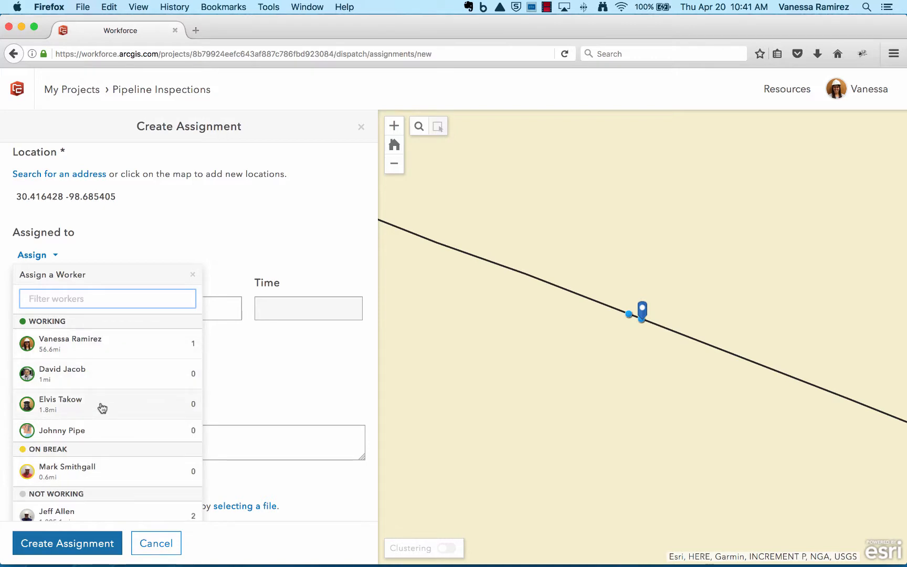
{"action": "left_click", "coordinate": [125, 351]}
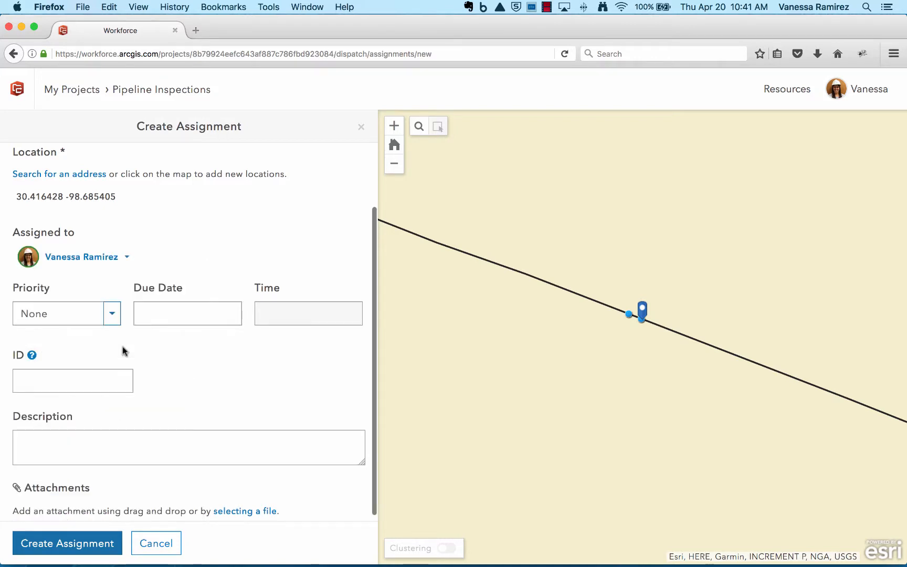
Set the assignment's priority to Critical and its due date to 4/20/2017 at 5:00 pm.
{"action": "left_click", "coordinate": [112, 313]}
{"action": "left_click", "coordinate": [92, 464]}
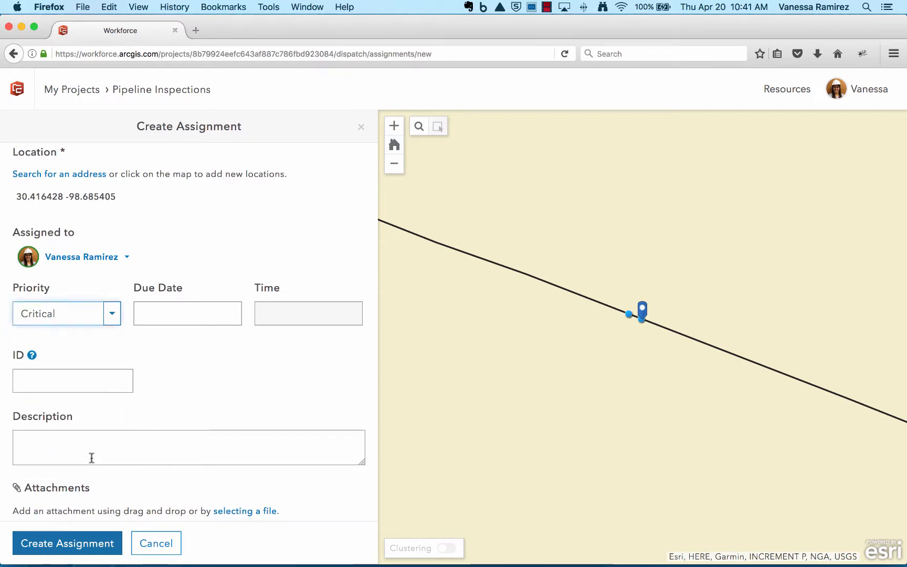
{"action": "left_click", "coordinate": [169, 313]}
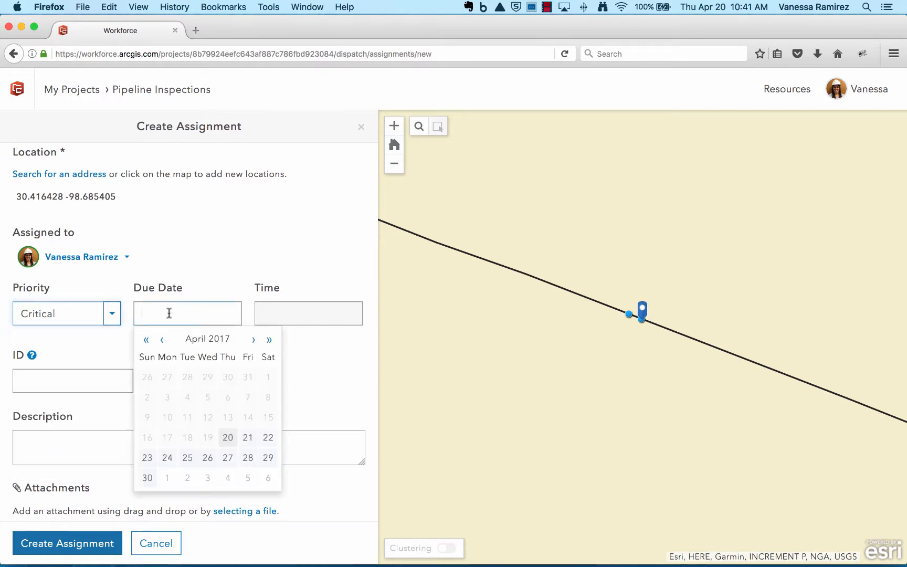
{"action": "left_click", "coordinate": [228, 438]}
{"action": "left_click", "coordinate": [280, 317]}
{"action": "scroll", "coordinate": [326, 395], "scroll_direction": "down", "scroll_amount": 10}
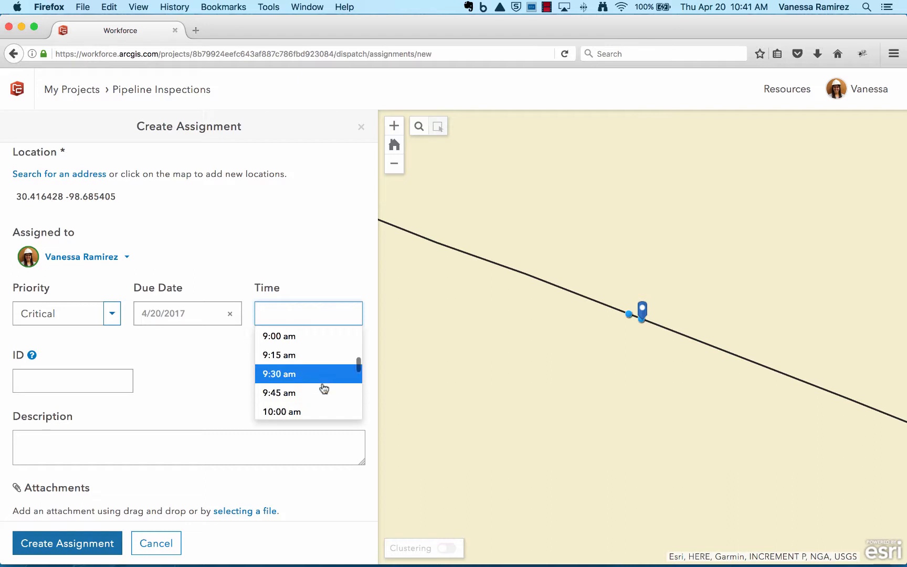
{"action": "scroll", "coordinate": [323, 388], "scroll_direction": "down", "scroll_amount": 6}
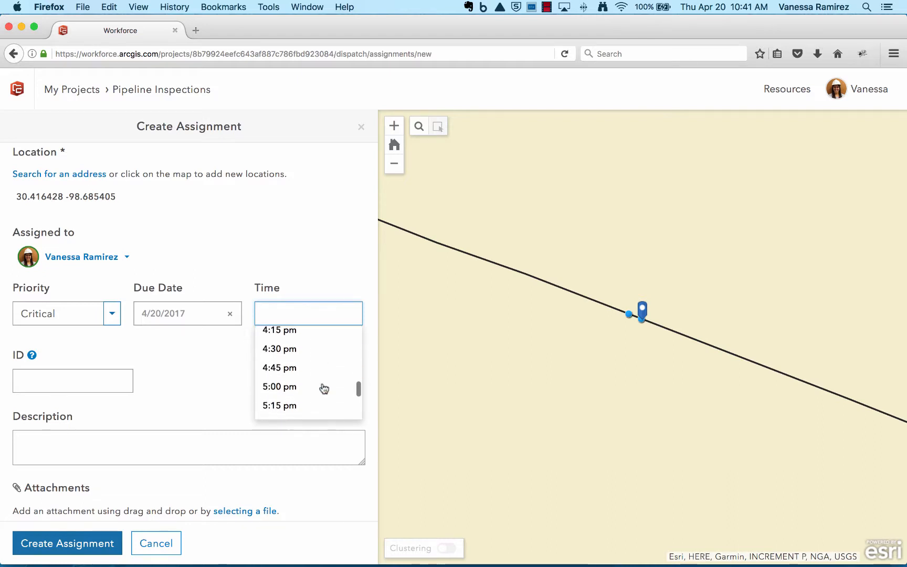
{"action": "left_click", "coordinate": [292, 351]}
Create the assignment with ID VR-857 and the description "Please inspect this anomaly.".
{"action": "left_click", "coordinate": [81, 379]}
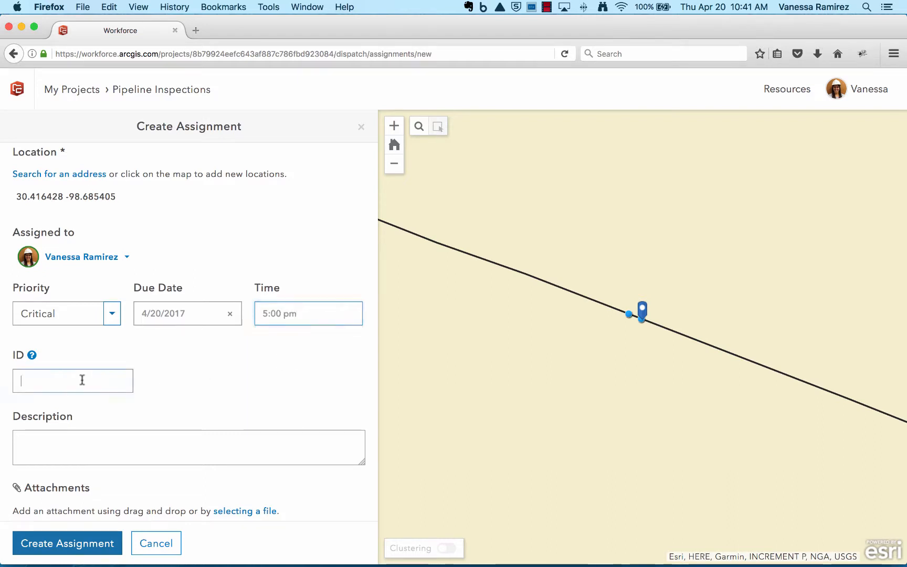
{"action": "type", "text": "VR-857"}
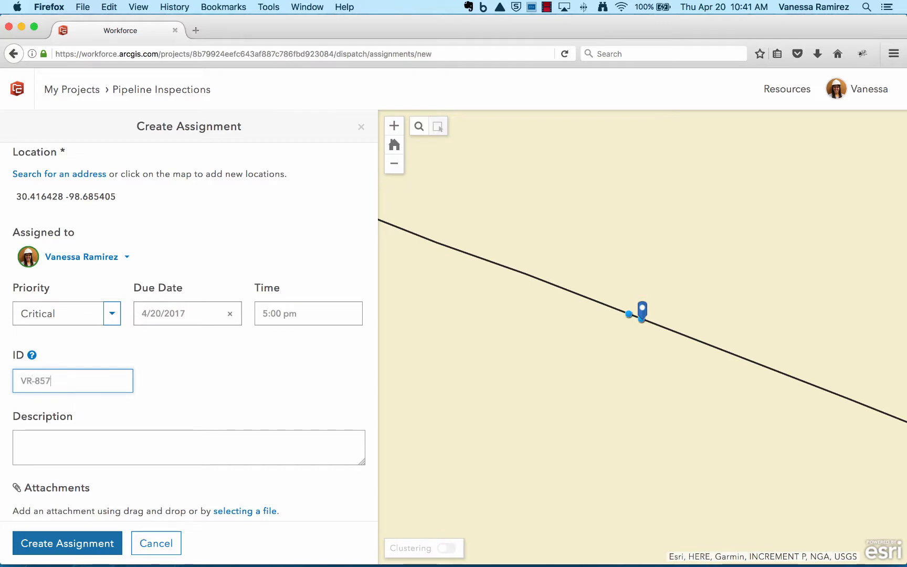
{"action": "scroll", "coordinate": [152, 428], "scroll_direction": "down", "scroll_amount": 1}
{"action": "left_click", "coordinate": [141, 433]}
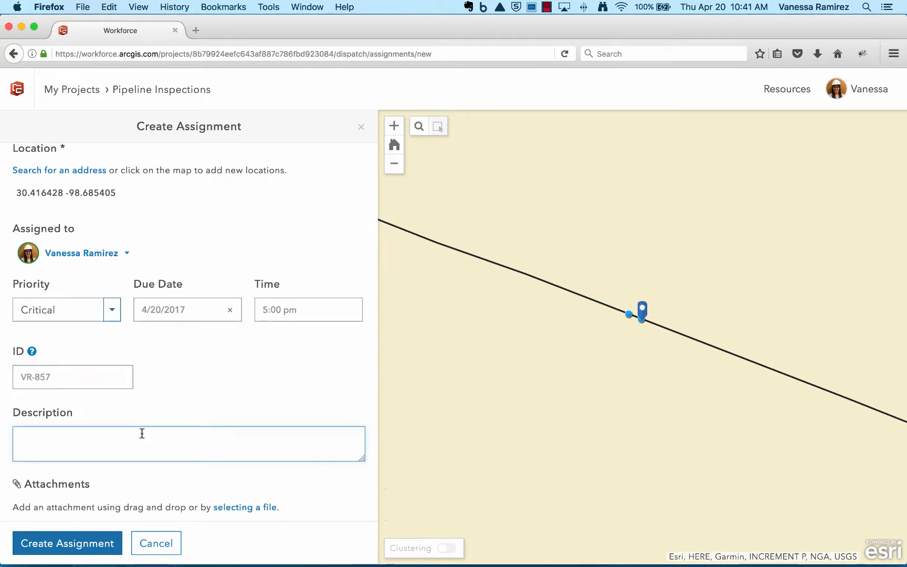
{"action": "type", "text": "Please inspect thi"}
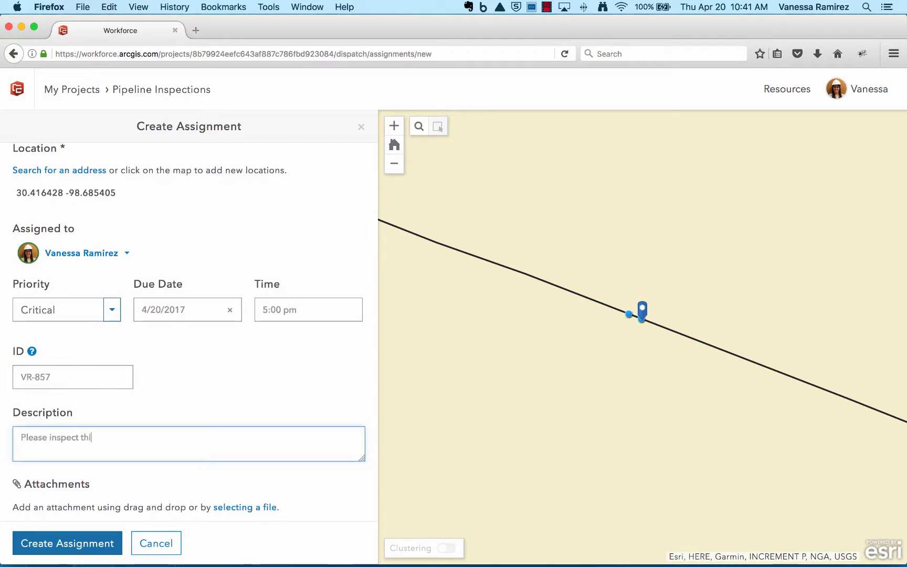
{"action": "type", "text": "s anomaly."}
{"action": "scroll", "coordinate": [164, 456], "scroll_direction": "down", "scroll_amount": 1}
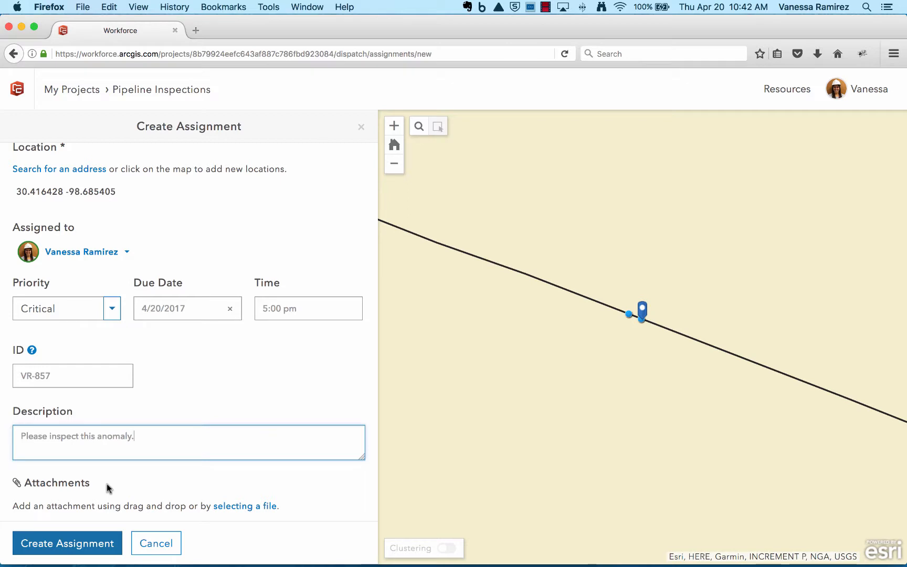
{"action": "left_click", "coordinate": [94, 541]}
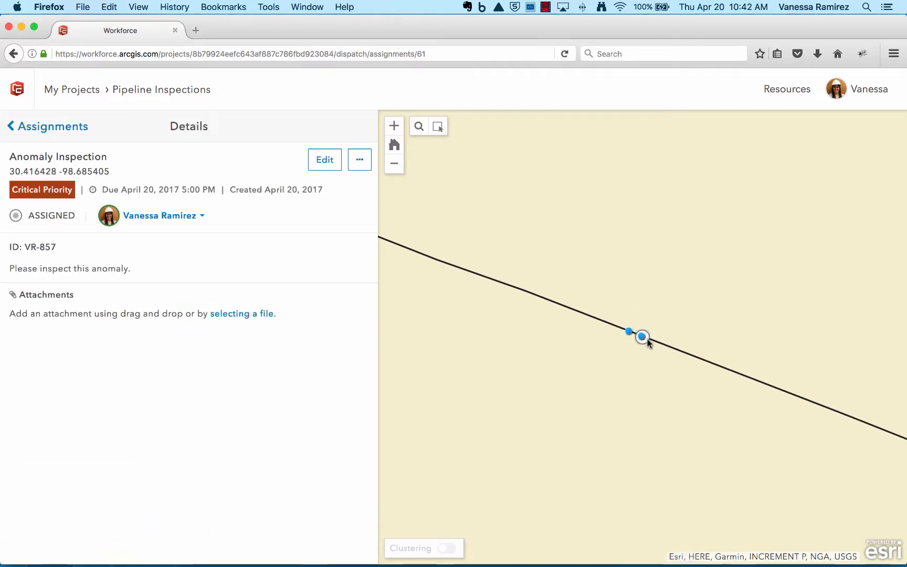
View the new assignment in a wider stretch of the pipeline map, and return to the assignments list.
{"action": "left_click", "coordinate": [399, 171]}
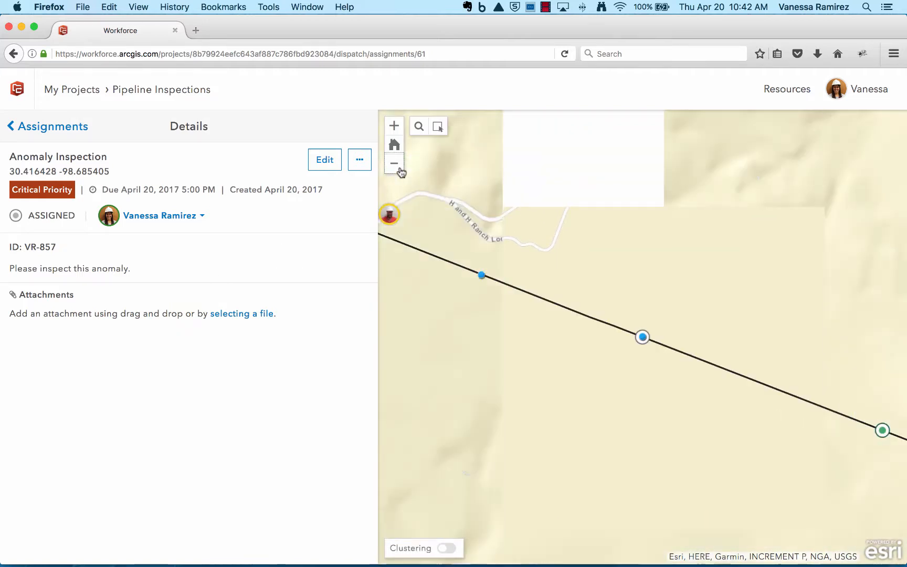
{"action": "left_click", "coordinate": [399, 171]}
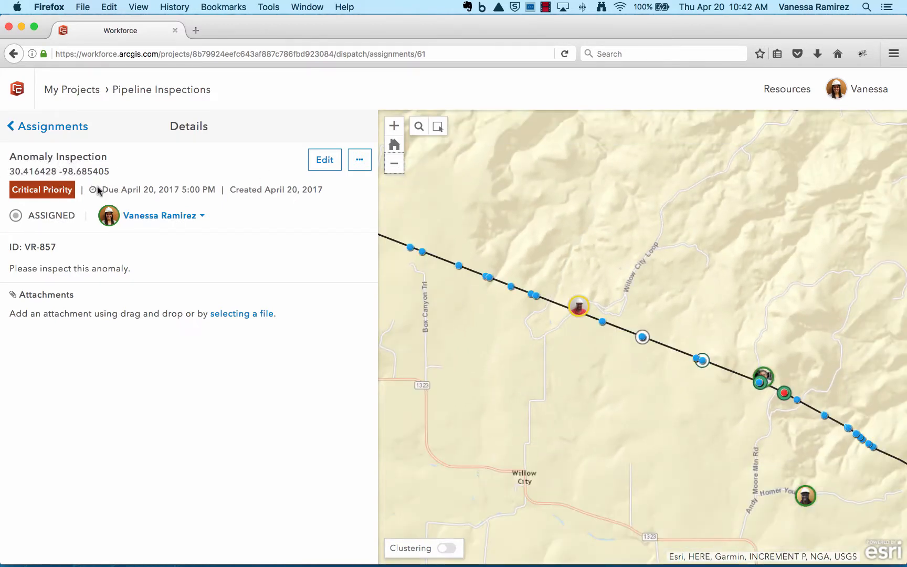
{"action": "left_click", "coordinate": [71, 131]}
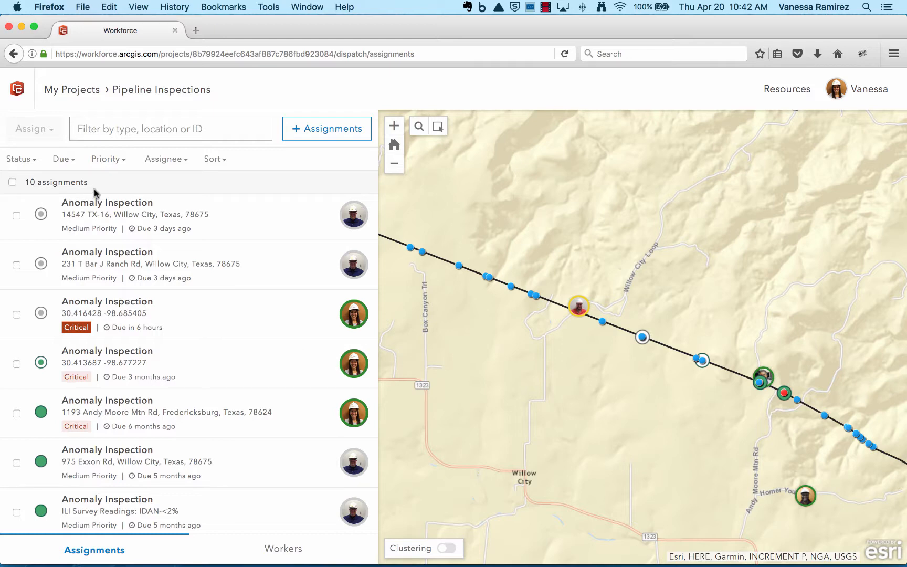
Minimize the browser and acknowledge the critical Anomaly Inspection assignment in the Workforce mobile app.
{"action": "left_click", "coordinate": [22, 27]}
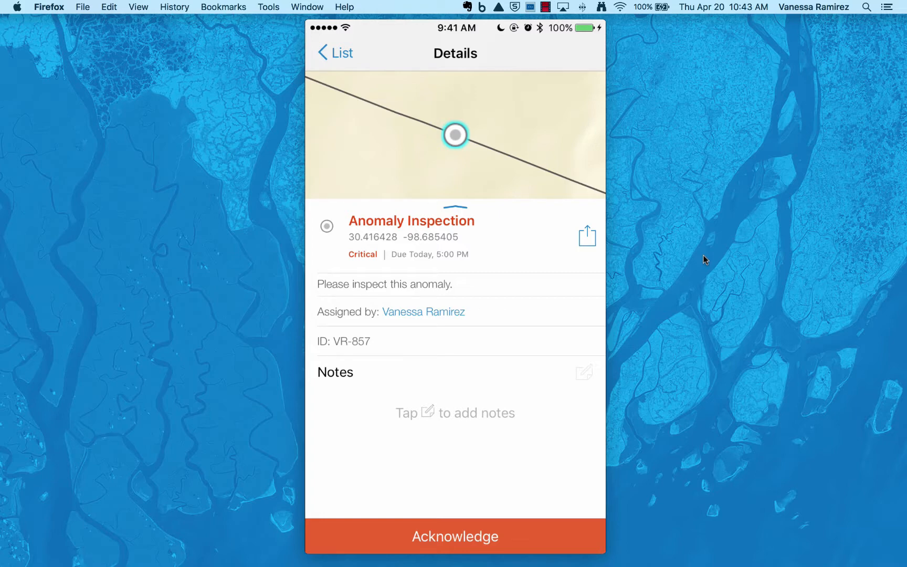
{"action": "left_click", "coordinate": [546, 533]}
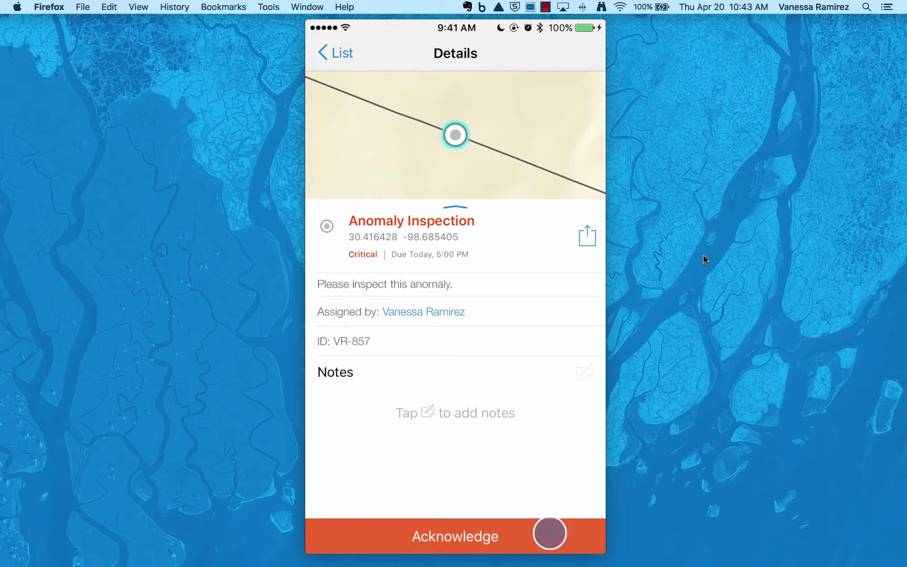